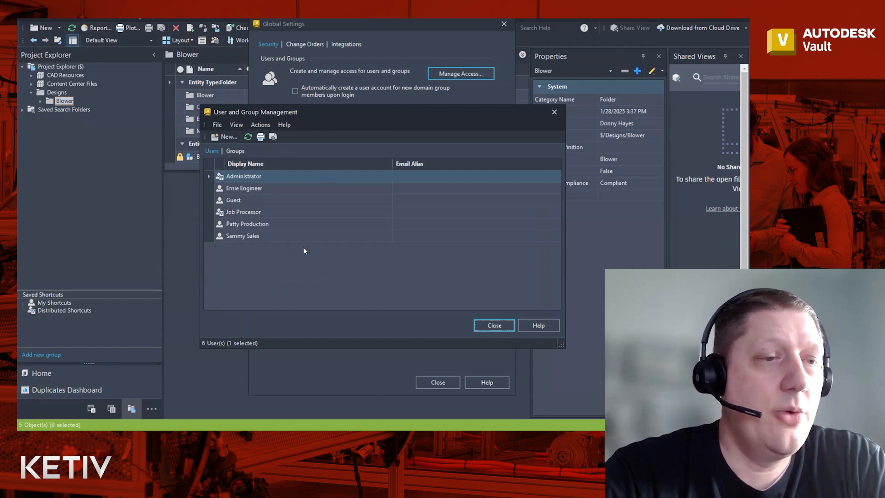
Start a new user group in the group management and name it Engineering
left_click(238, 151)
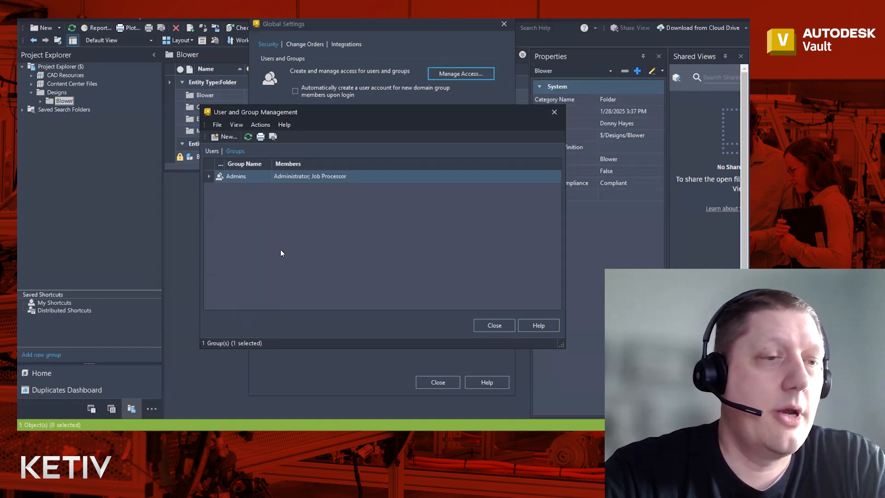
left_click(226, 138)
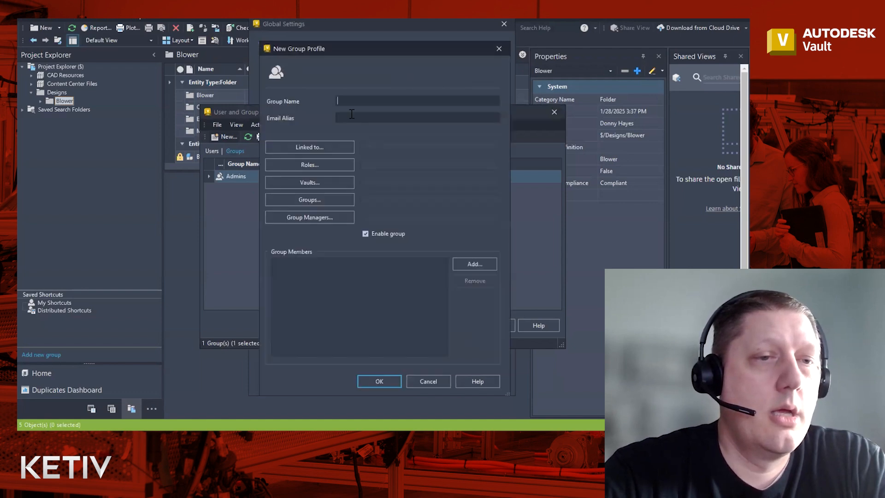
type("Engin")
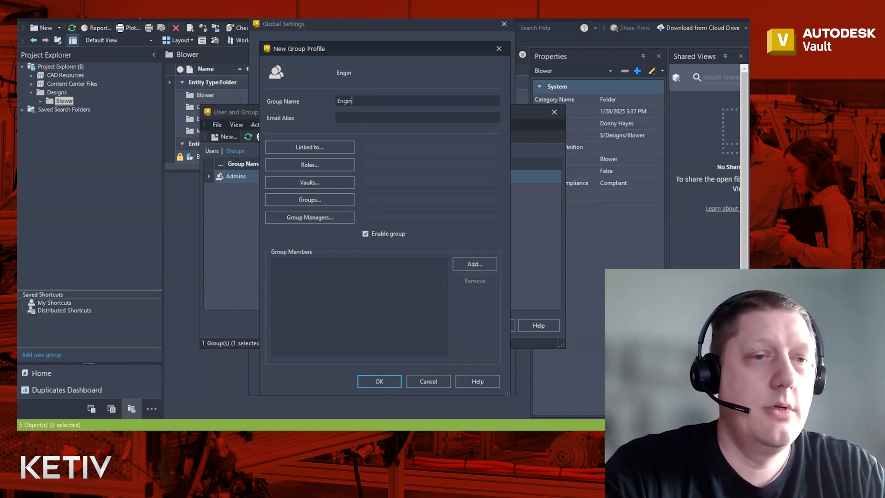
type("eering")
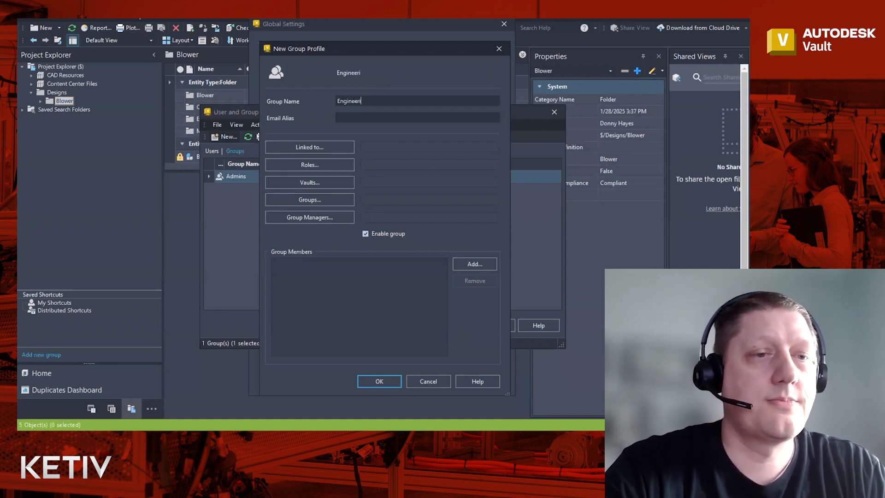
Assign the Engineering group the roles Document Manager (Level 2), Document Editor (Level 2) and Change Order Editor (Level 2)
left_click(332, 164)
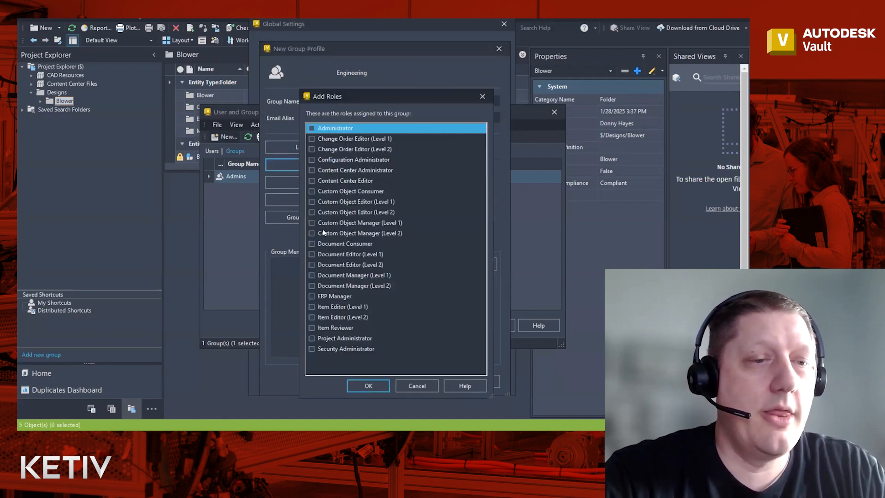
left_click(310, 285)
left_click(311, 265)
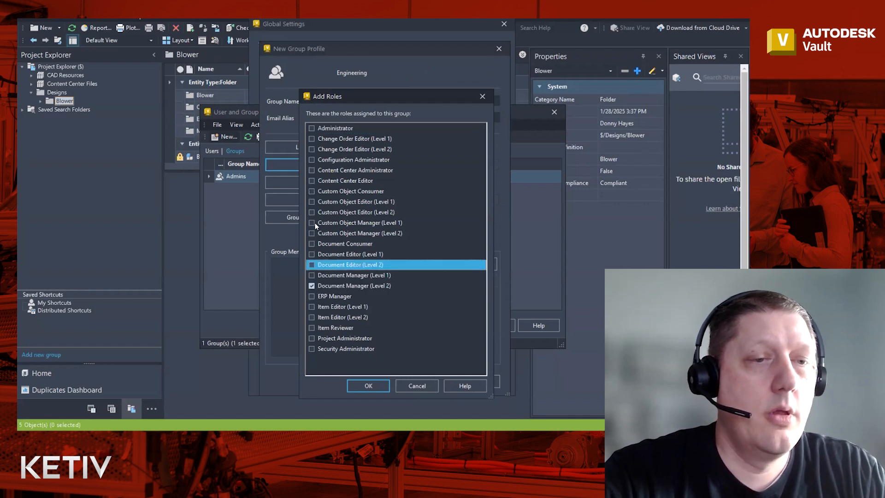
left_click(312, 150)
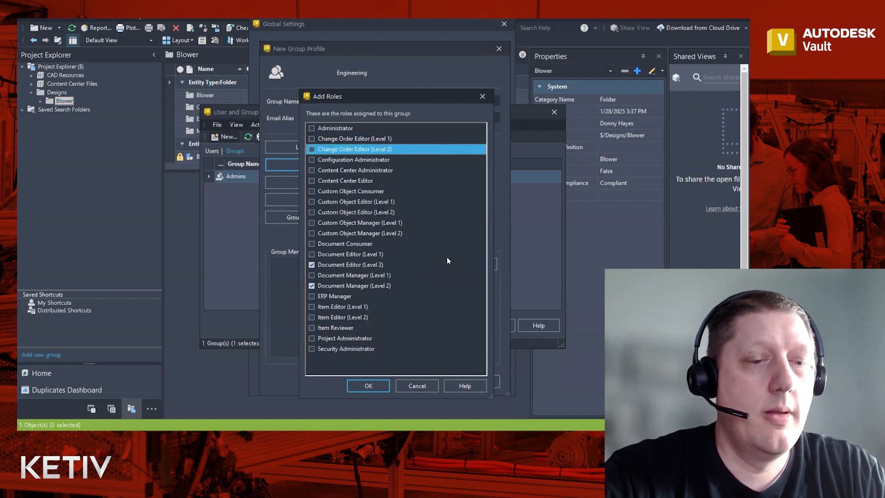
left_click(368, 386)
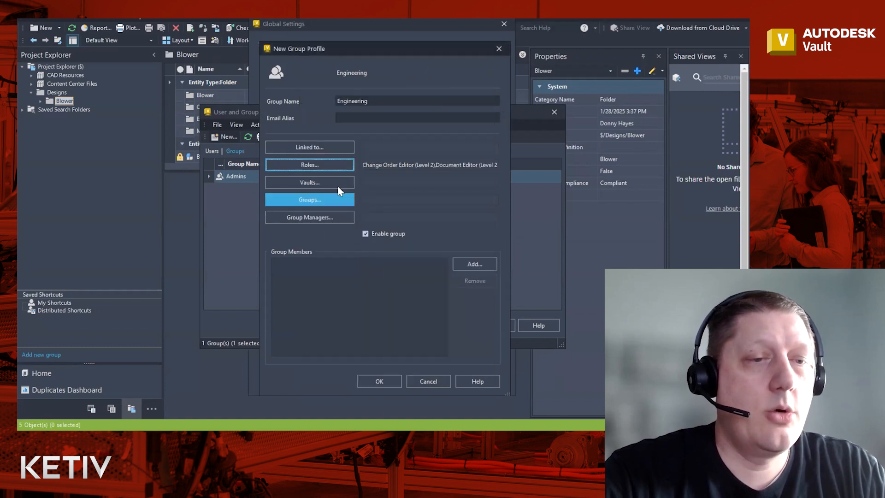
Give the Engineering group access to the Demo vault
left_click(338, 184)
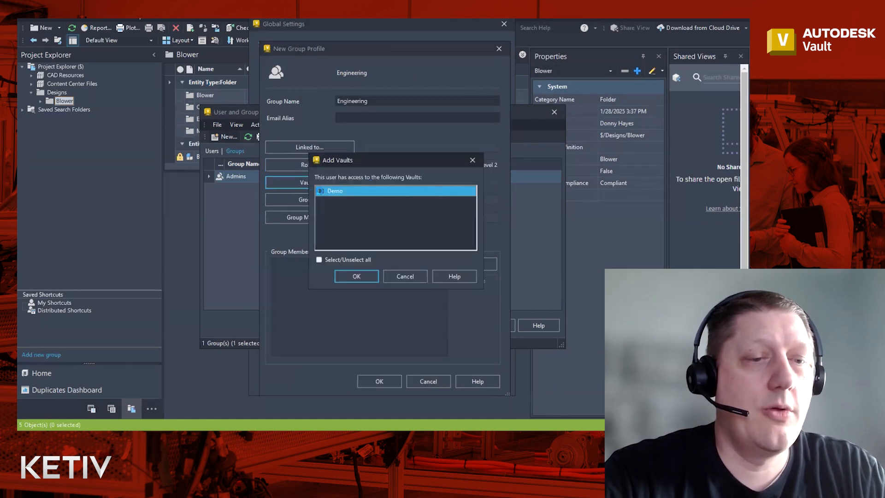
left_click(365, 276)
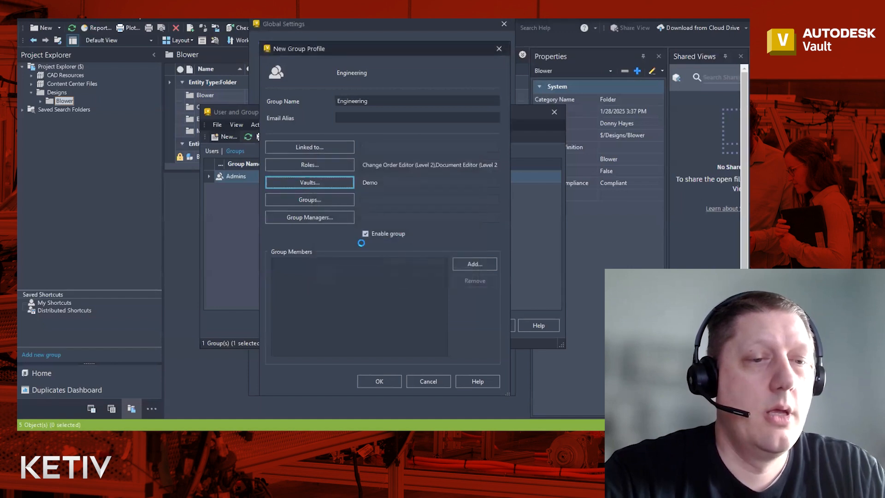
left_click(326, 219)
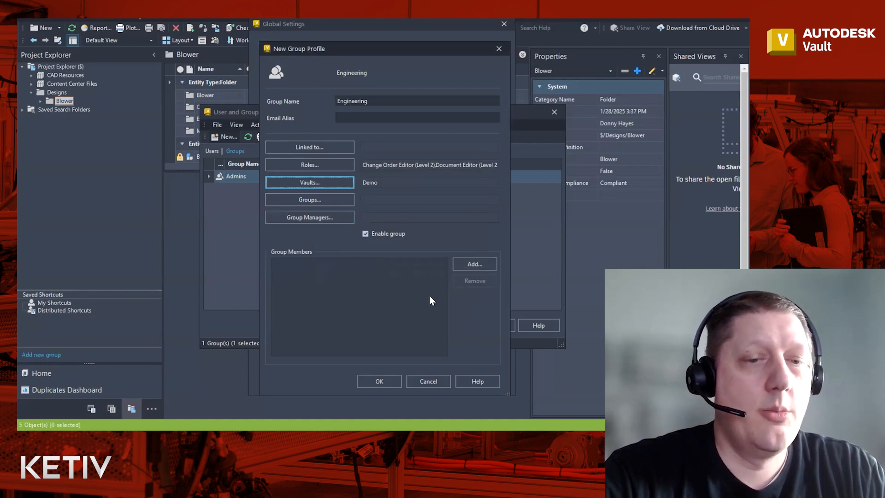
Add the engineer user and the Administrator account as members of the Engineering group
left_click(488, 264)
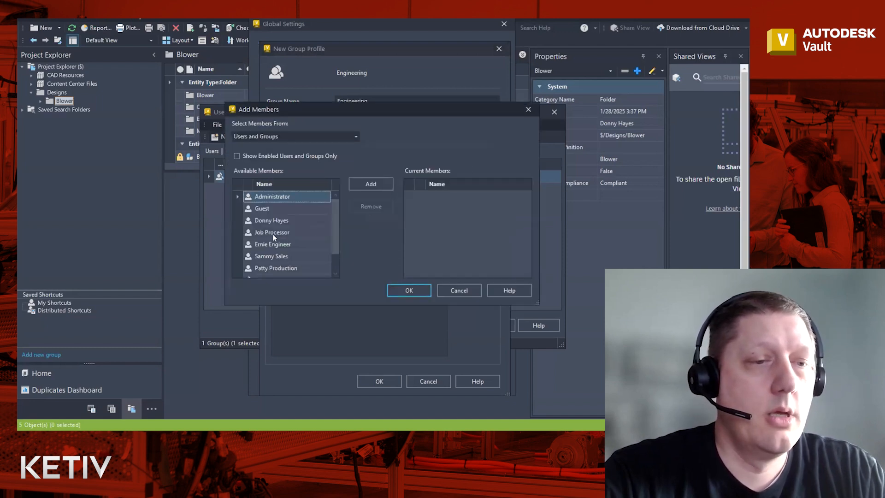
left_click(273, 244)
left_click(369, 184)
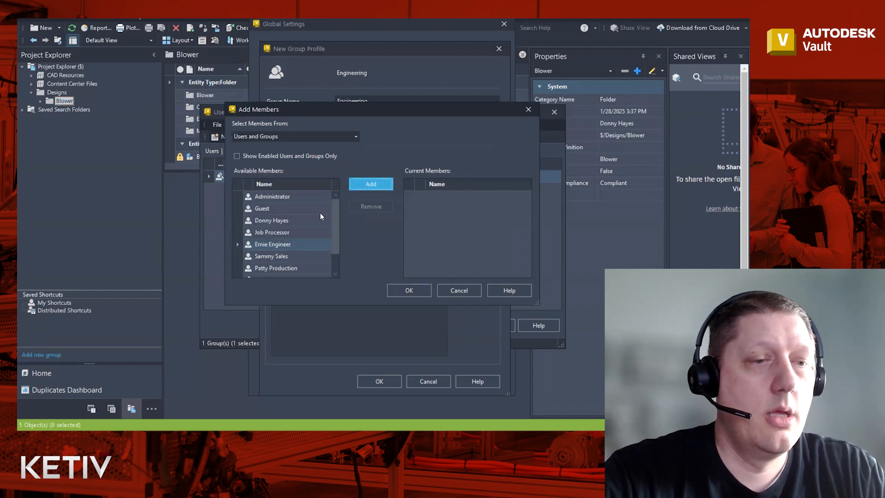
left_click(286, 196)
left_click(370, 184)
left_click(406, 289)
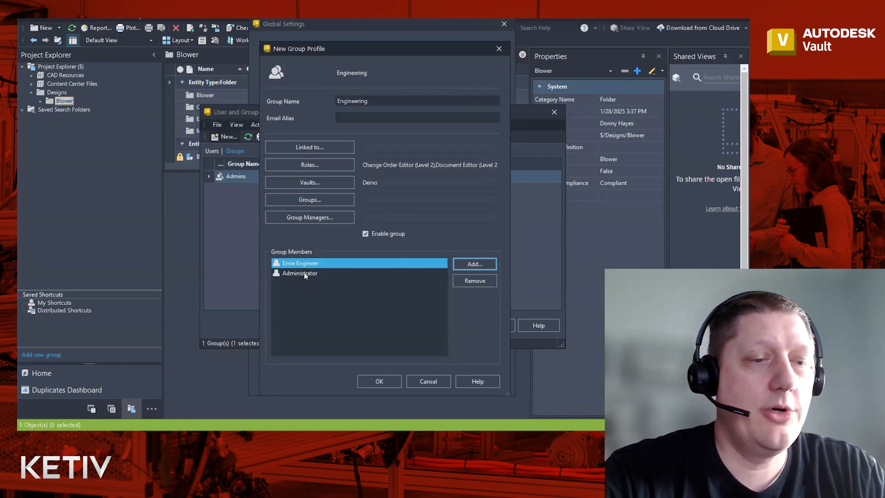
Remove the Administrator account from the Engineering group's members and save the group
left_click(305, 274)
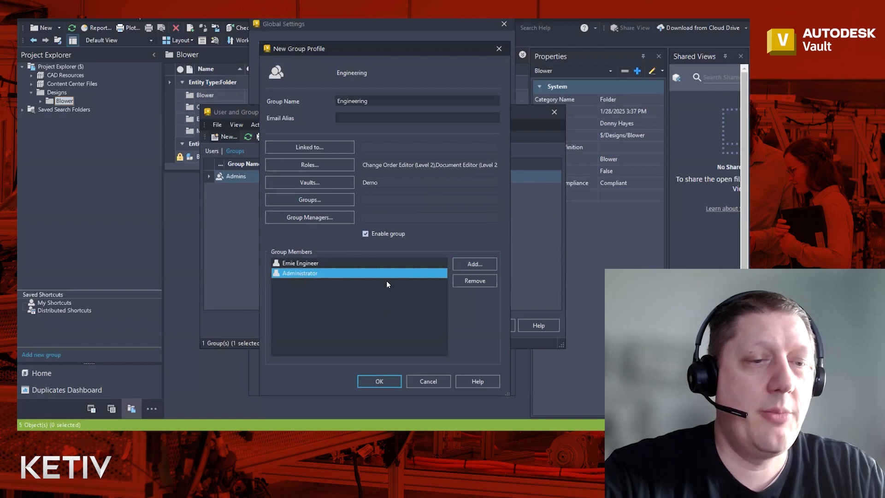
left_click(484, 286)
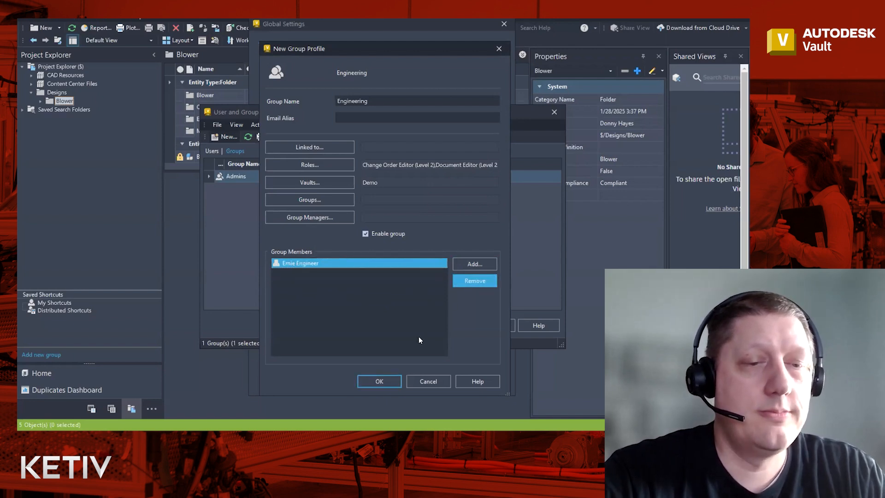
left_click(379, 381)
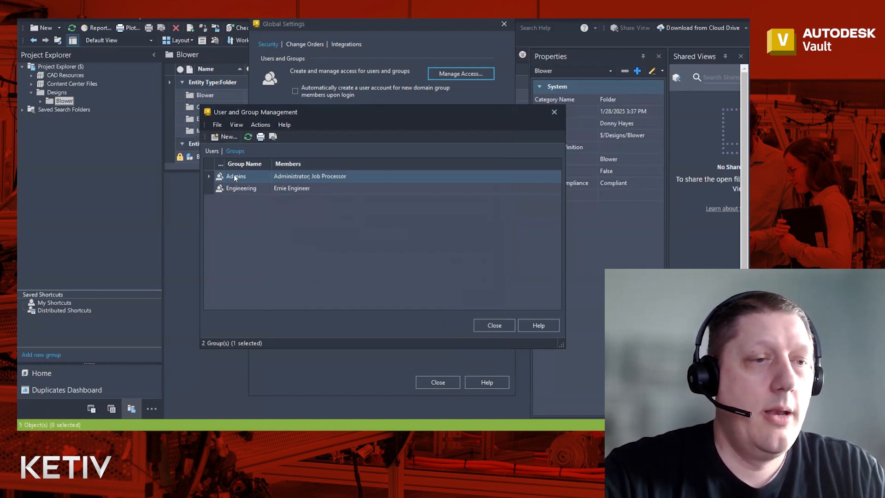
Try to assign the production user to the Engineering group from the user's profile, and close the user management
left_click(212, 150)
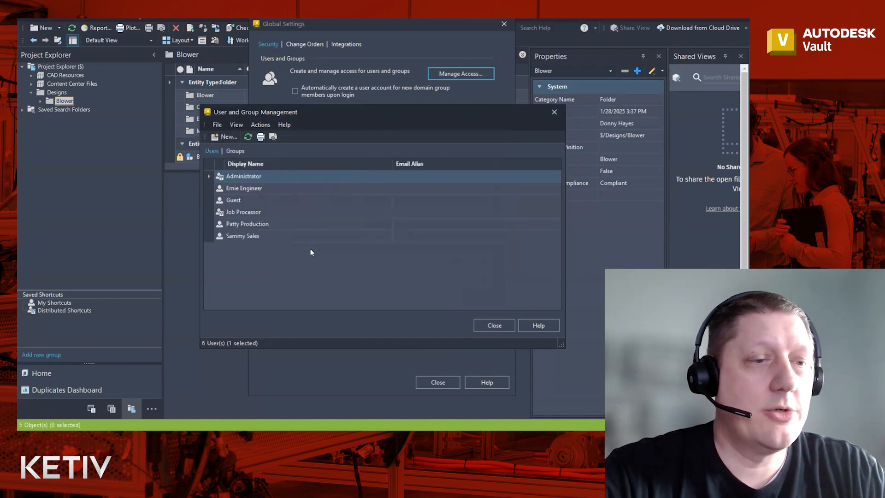
double_click(244, 225)
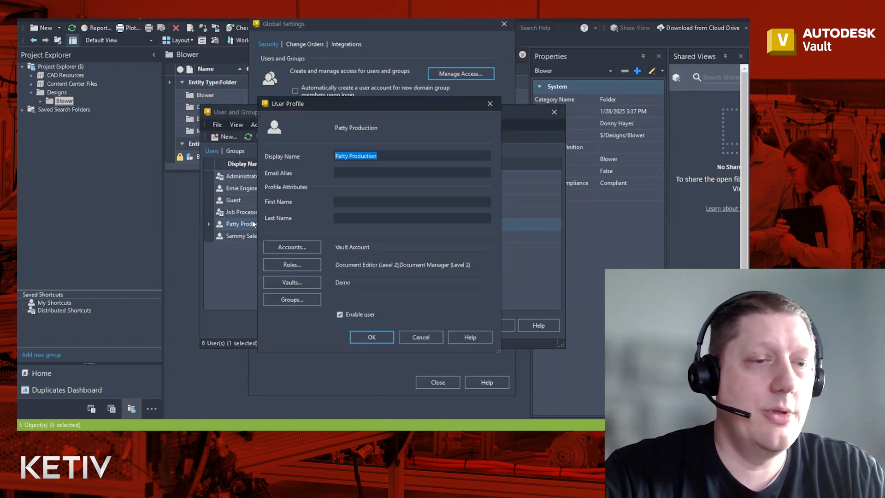
left_click(294, 302)
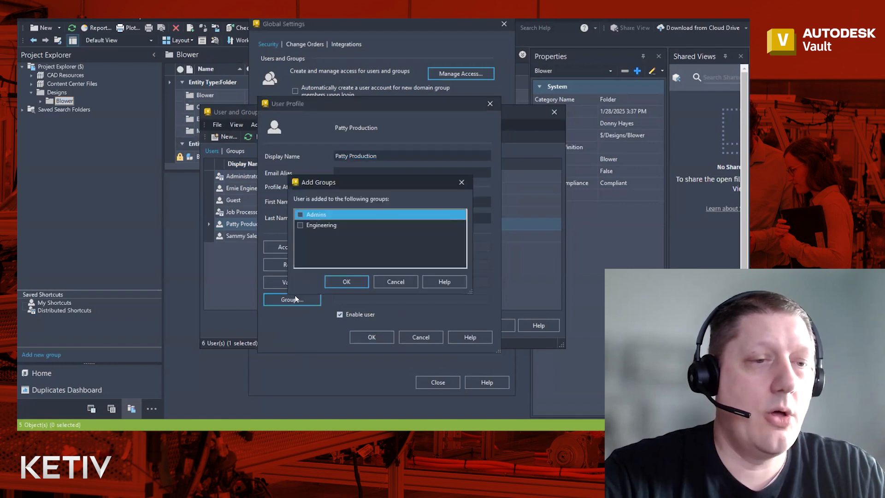
left_click(301, 225)
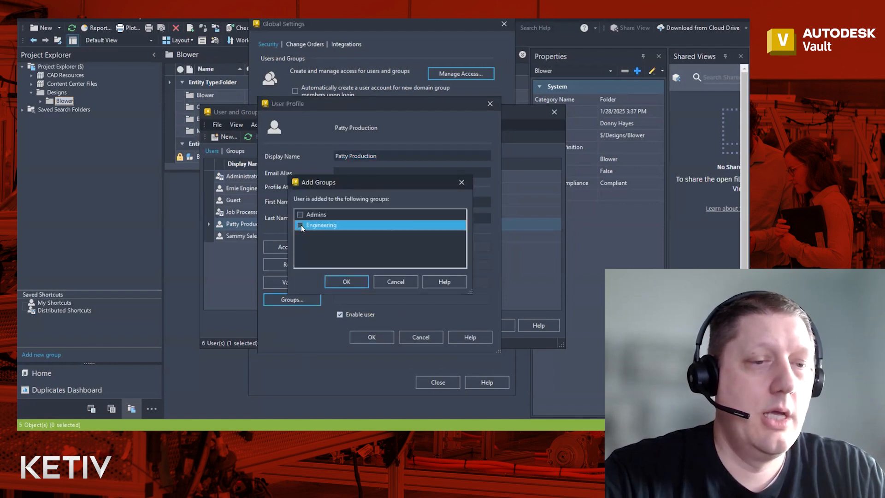
left_click(344, 283)
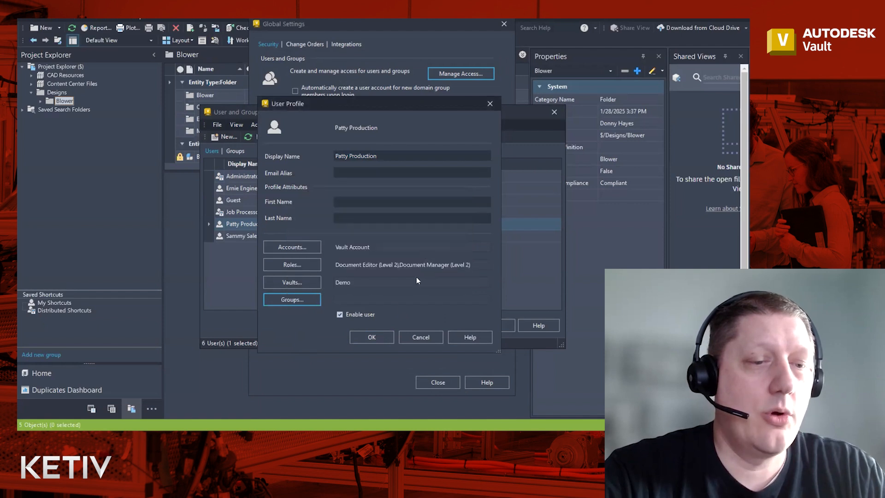
left_click(371, 338)
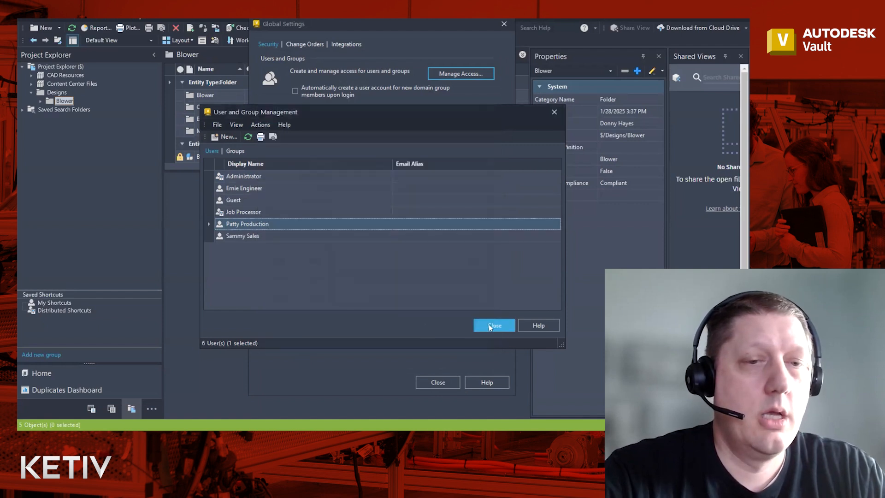
left_click(488, 325)
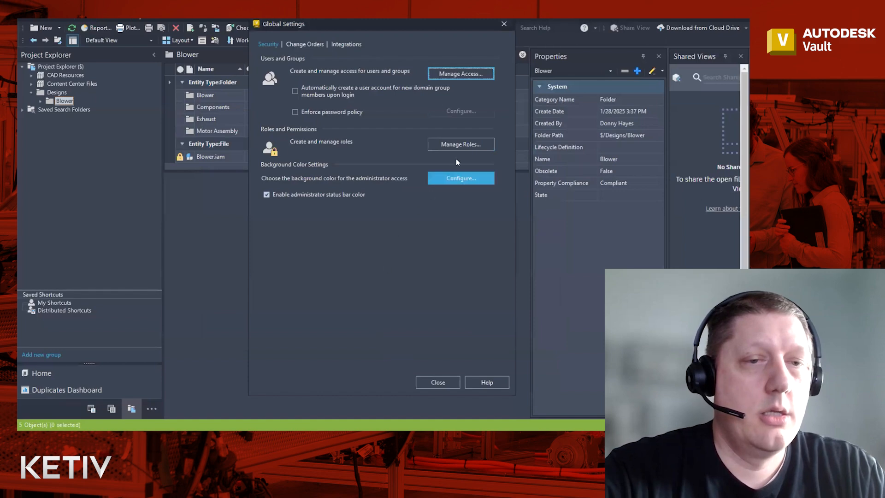
Examine the permissions of the Custom Object Manager (Level 2) role without changing them
left_click(445, 144)
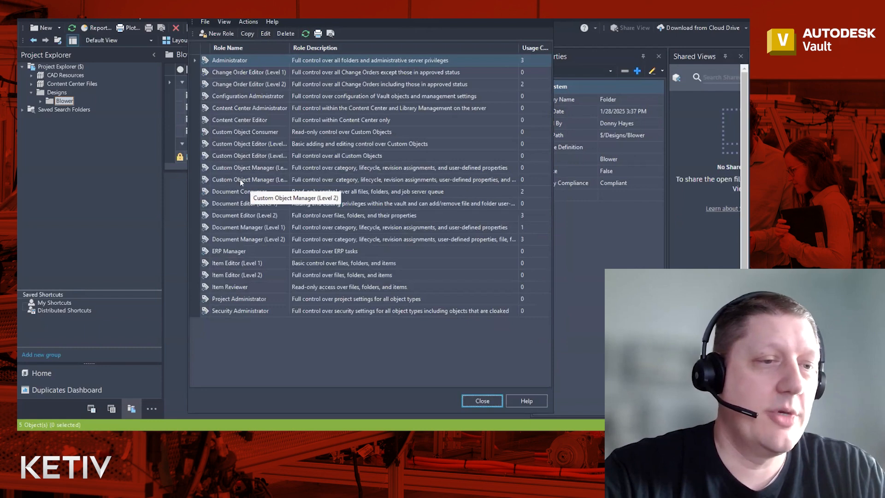
double_click(253, 180)
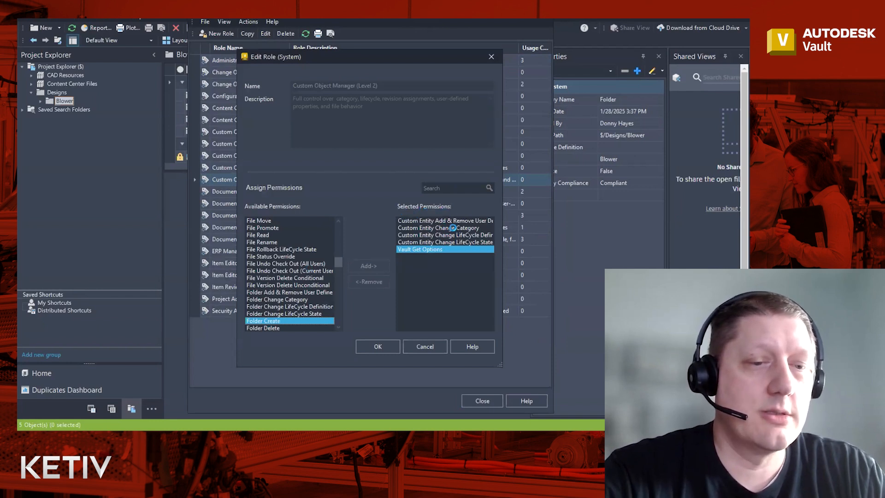
left_click(295, 306)
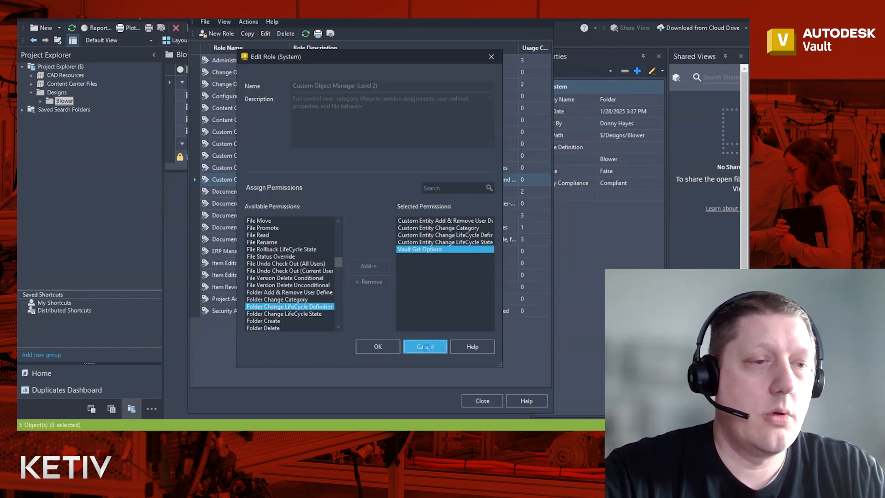
left_click(423, 349)
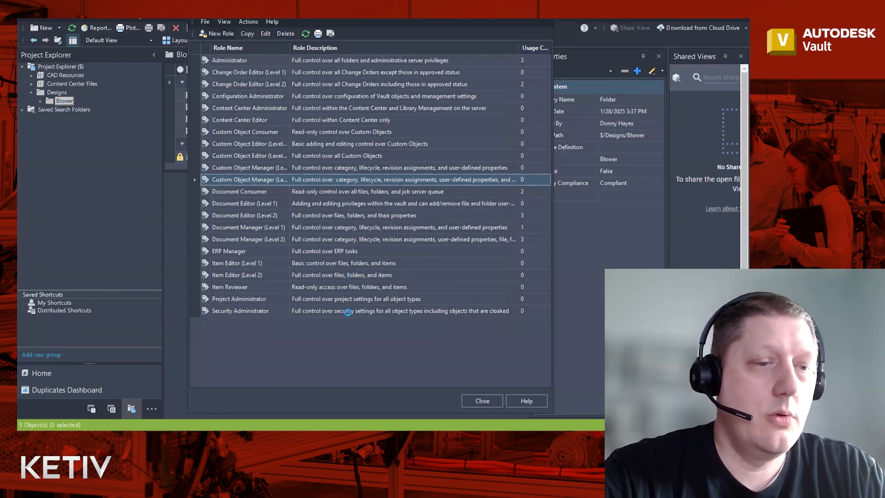
Try adding the folder lifecycle state and folder user-defined property permissions to a new role, discard it, and close the global settings
left_click(302, 314)
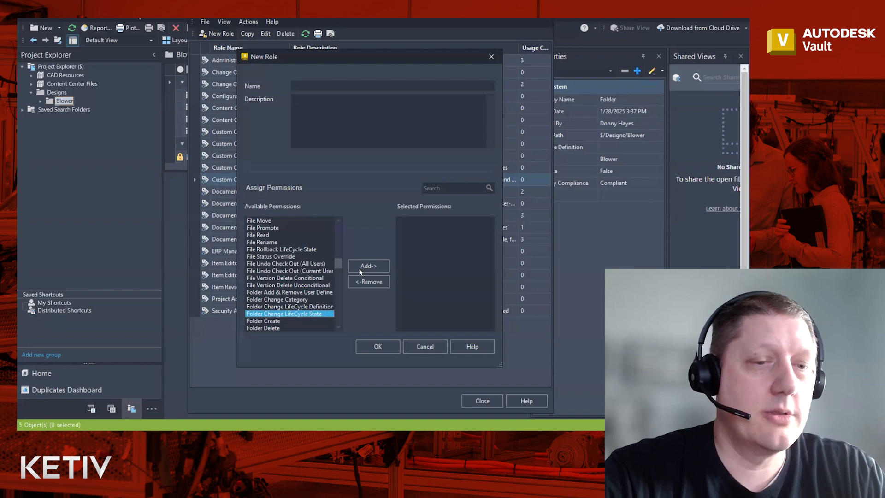
left_click(369, 266)
left_click(369, 267)
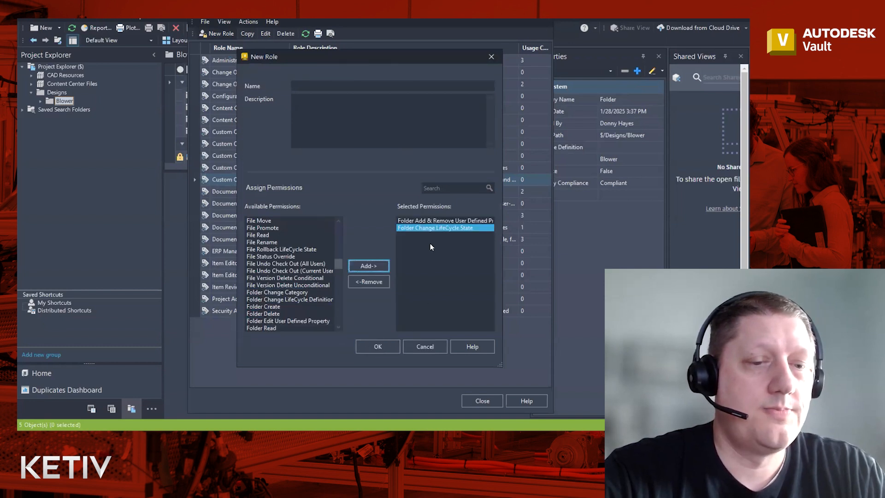
left_click(425, 349)
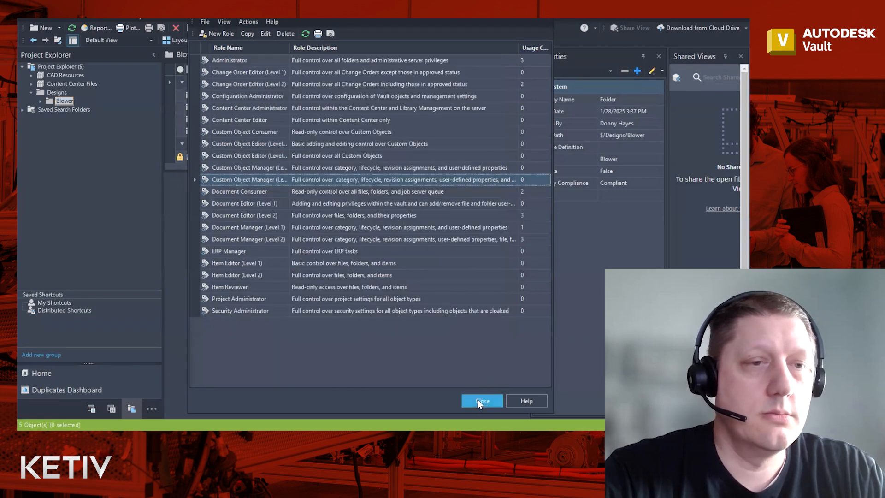
left_click(482, 401)
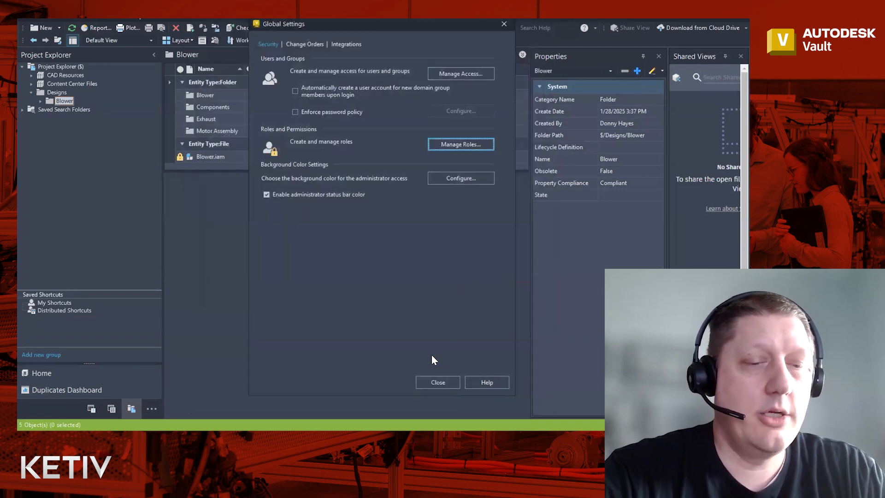
left_click(424, 383)
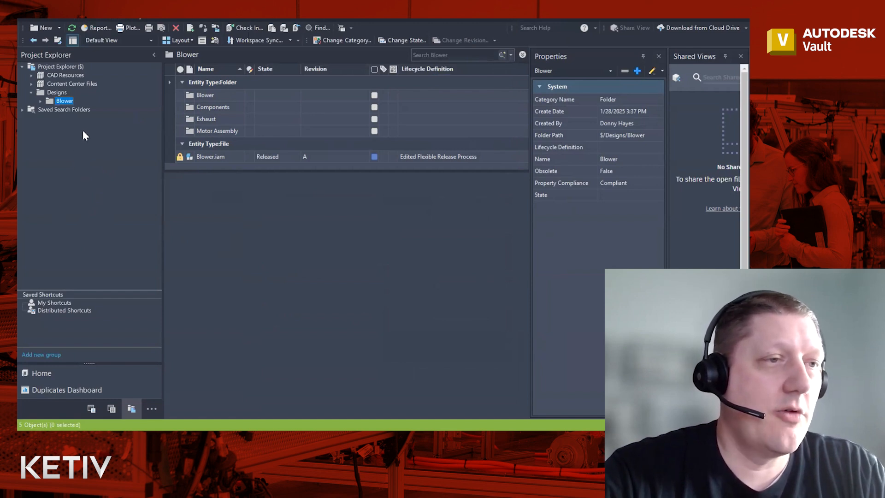
Open the Edited Flexible Release Process lifecycle definition for editing from the vault's behavior settings
left_click(97, 19)
mouse_move(131, 92)
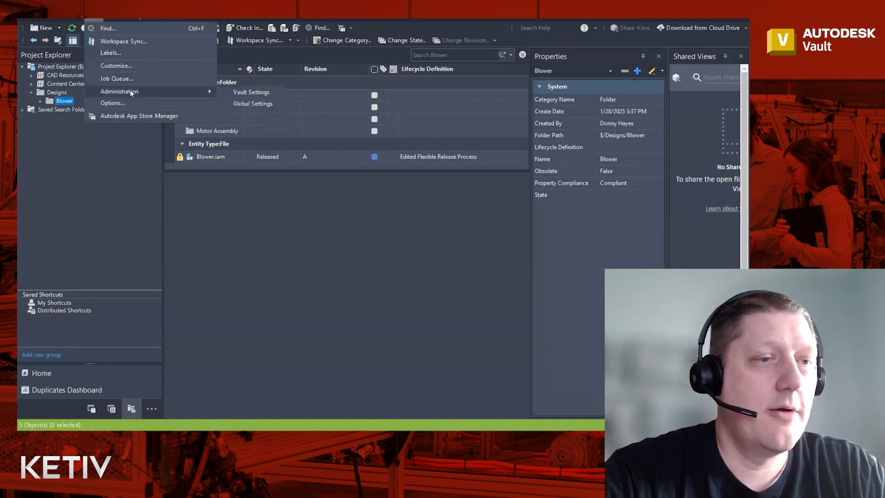
left_click(227, 93)
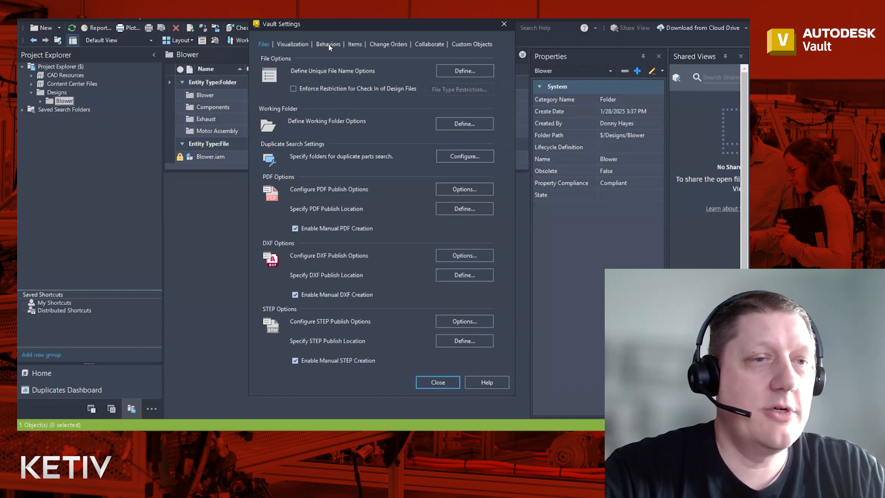
left_click(328, 43)
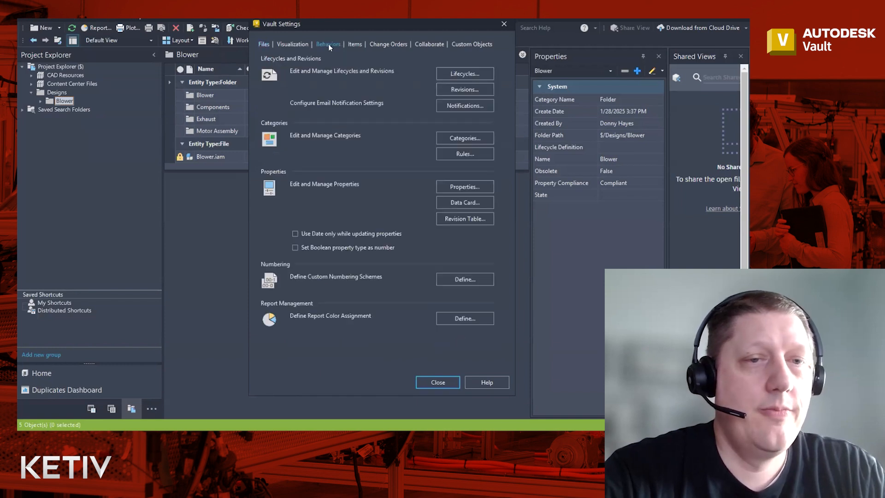
left_click(473, 75)
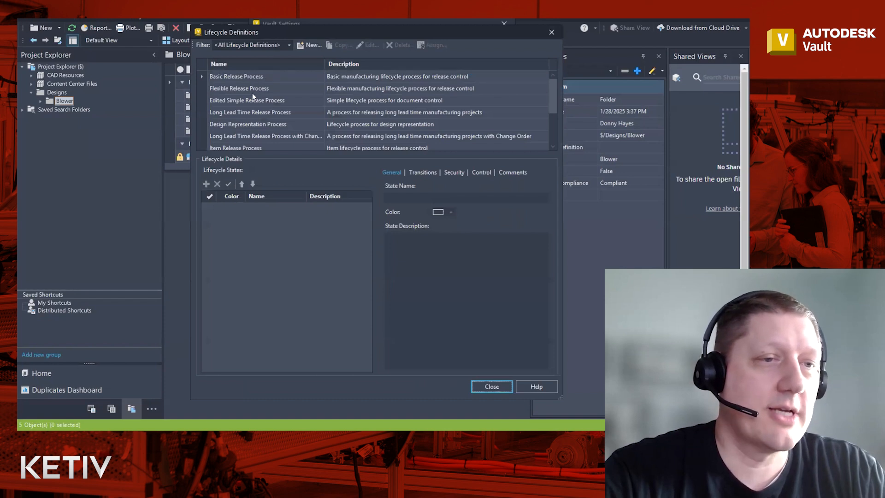
scroll(264, 96, "down", 3)
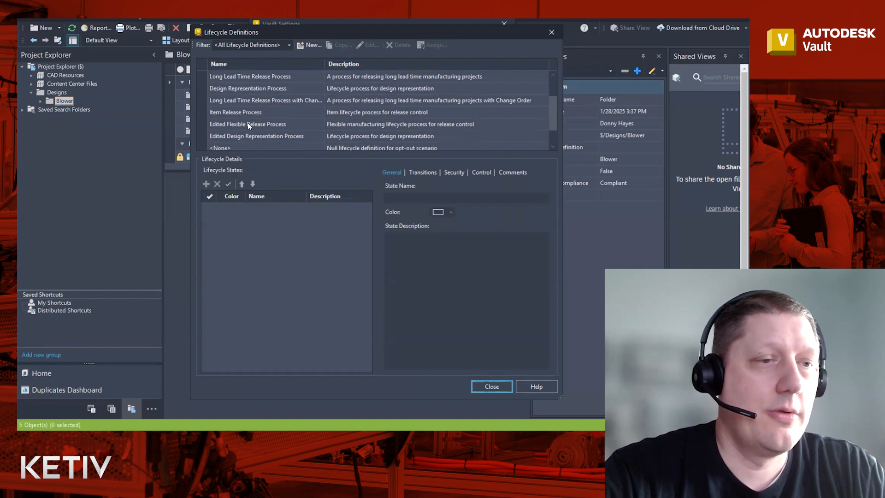
left_click(248, 124)
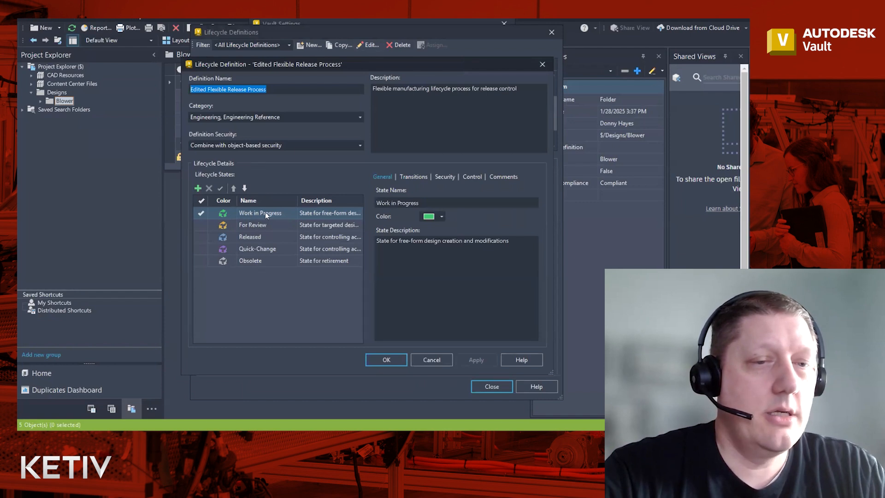
Replace Everyone with the Engineering group in the security list of the Work in Progress state
left_click(446, 177)
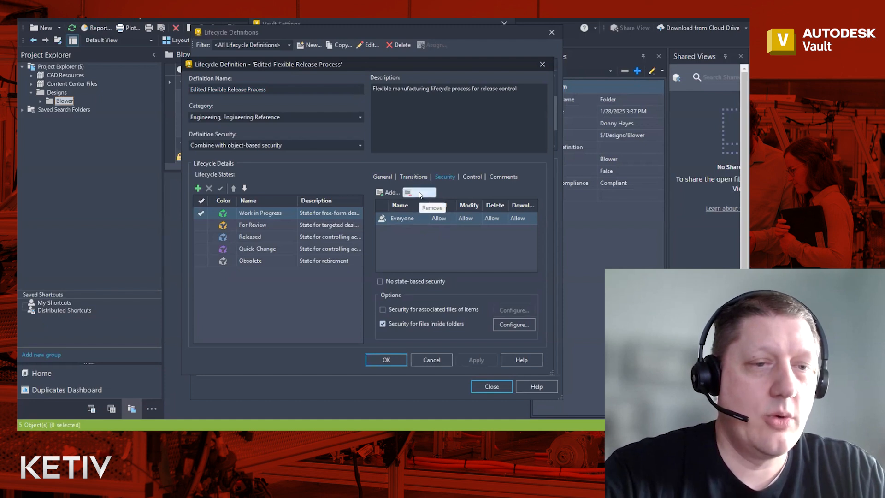
left_click(419, 194)
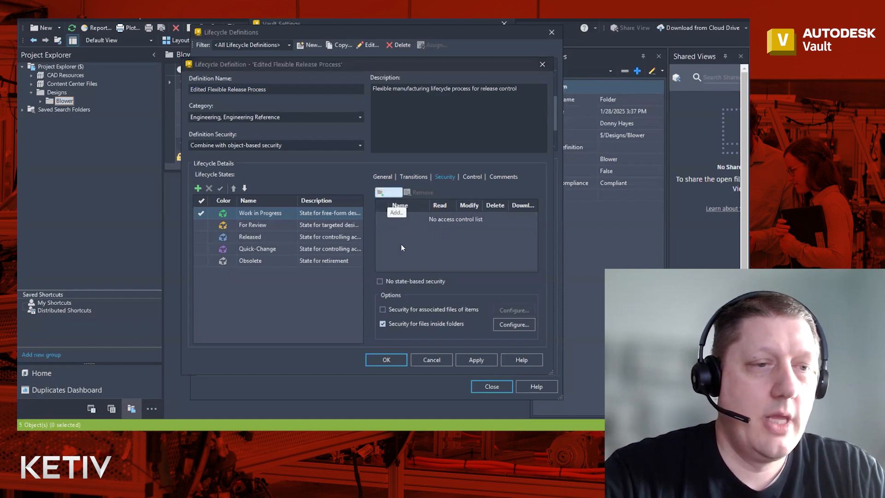
left_click(389, 192)
left_click(291, 137)
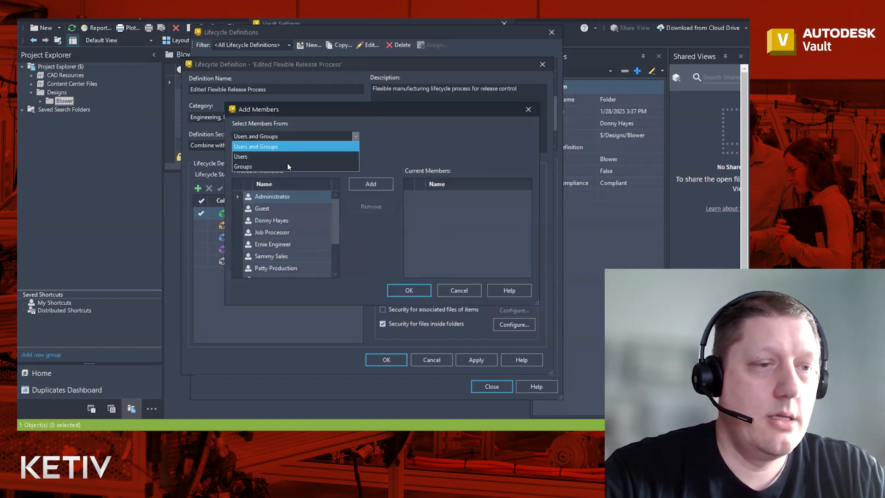
left_click(287, 163)
left_click(261, 220)
left_click(372, 186)
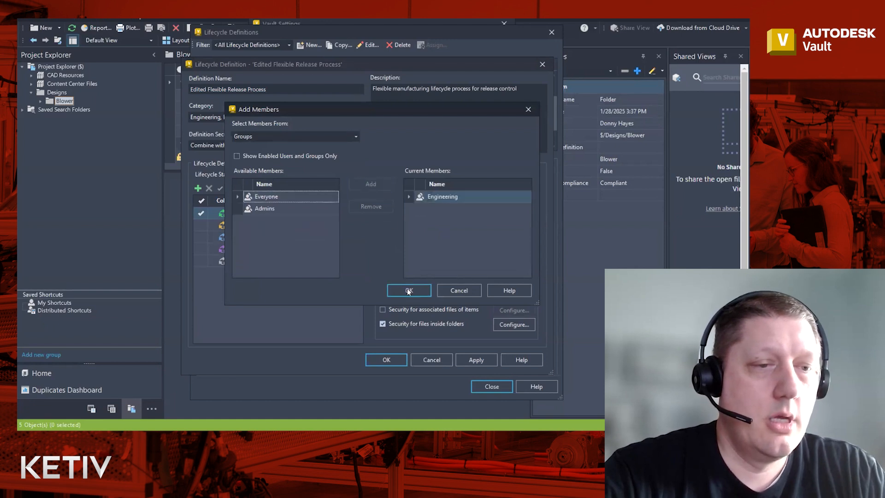
left_click(408, 290)
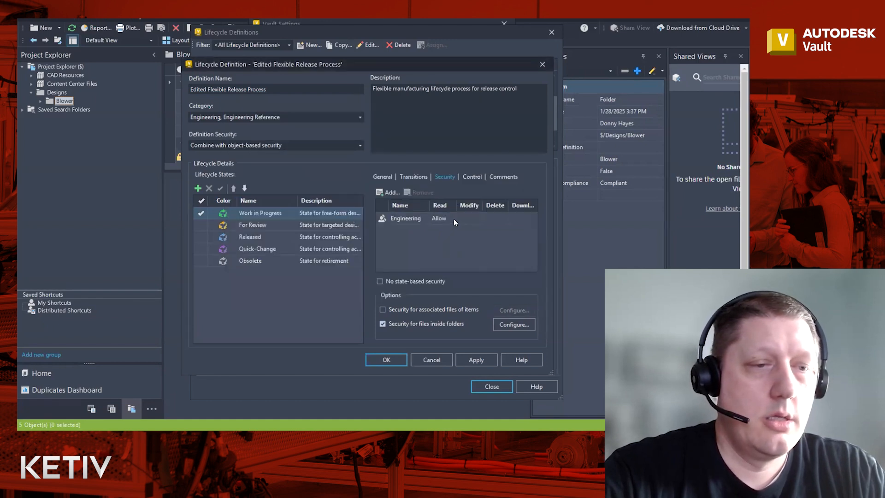
Set the Engineering group's Modify, Delete and Download permissions to Allow for Work in Progress, and apply the changes
left_click(474, 220)
left_click(467, 229)
left_click(499, 229)
left_click(523, 218)
left_click(521, 229)
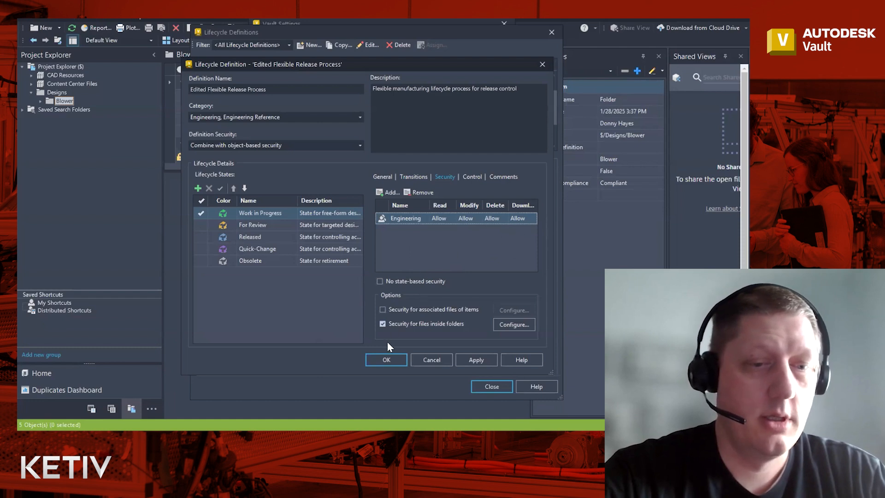
left_click(470, 364)
Turn off "No restrictions on this transition" in the security of the Work in Progress to For Review transition
left_click(413, 178)
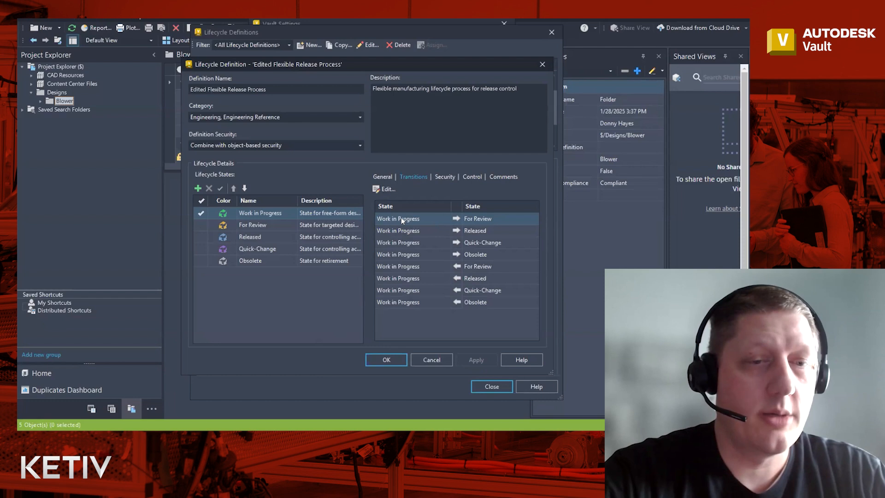
left_click(374, 190)
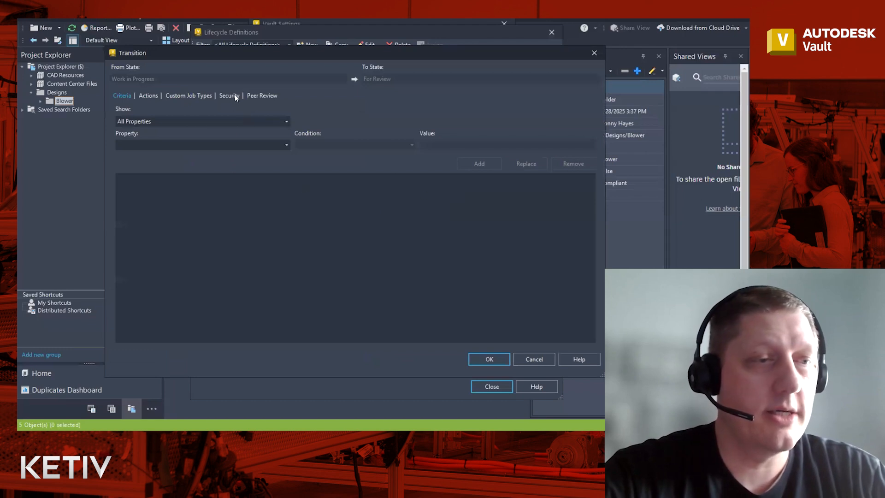
left_click(229, 96)
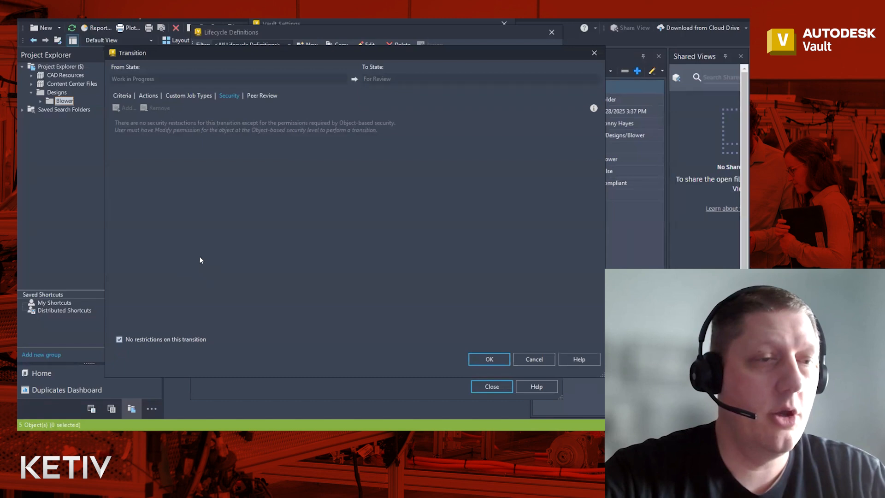
left_click(121, 341)
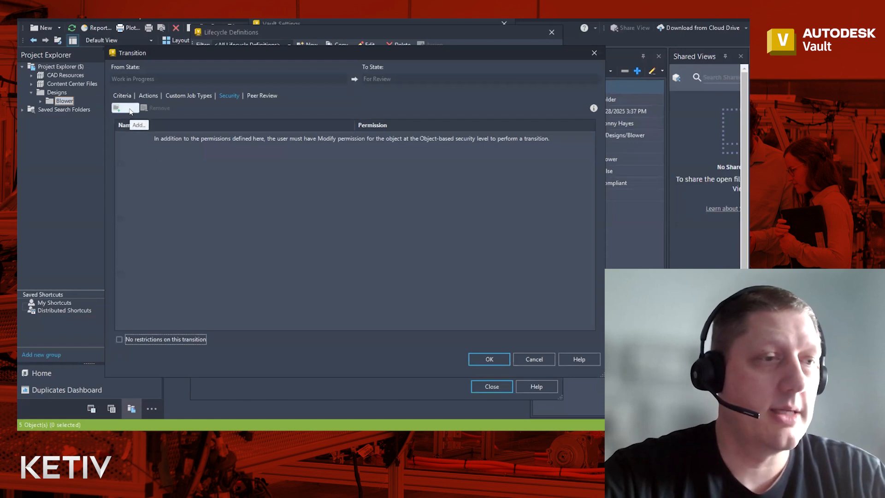
Add the Engineering group to the security list of the Work in Progress to For Review transition
left_click(125, 108)
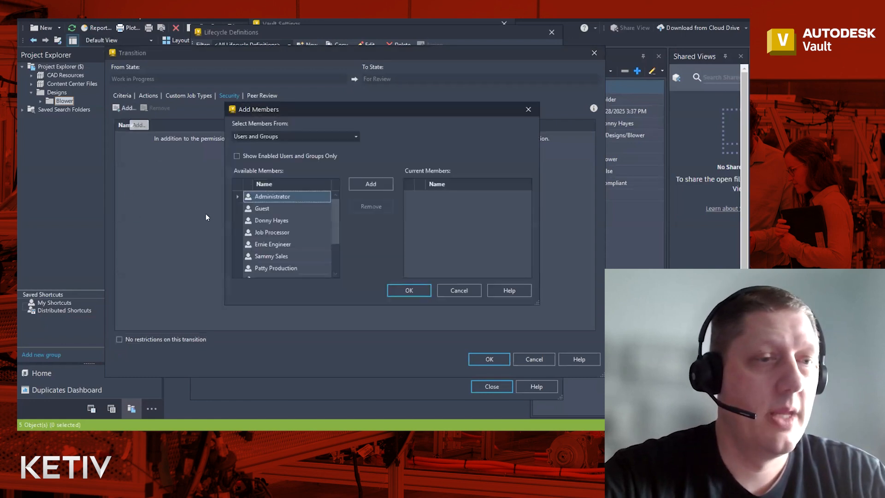
left_click(304, 135)
left_click(277, 166)
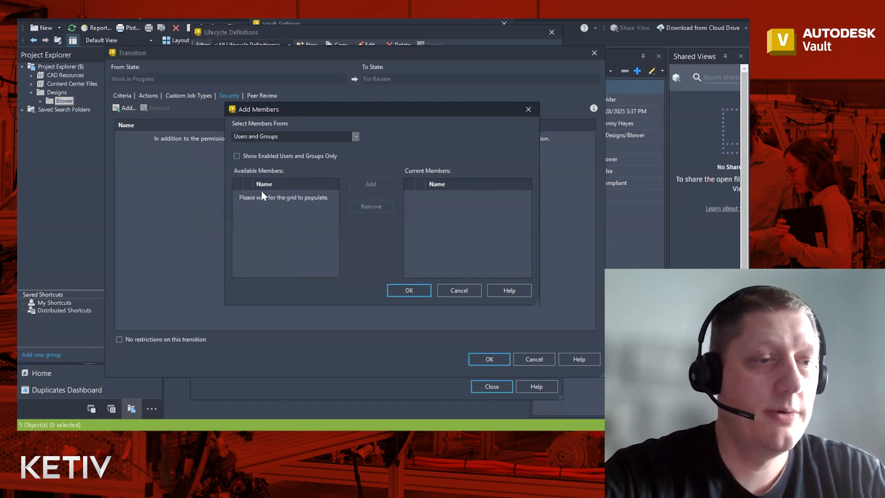
left_click(258, 220)
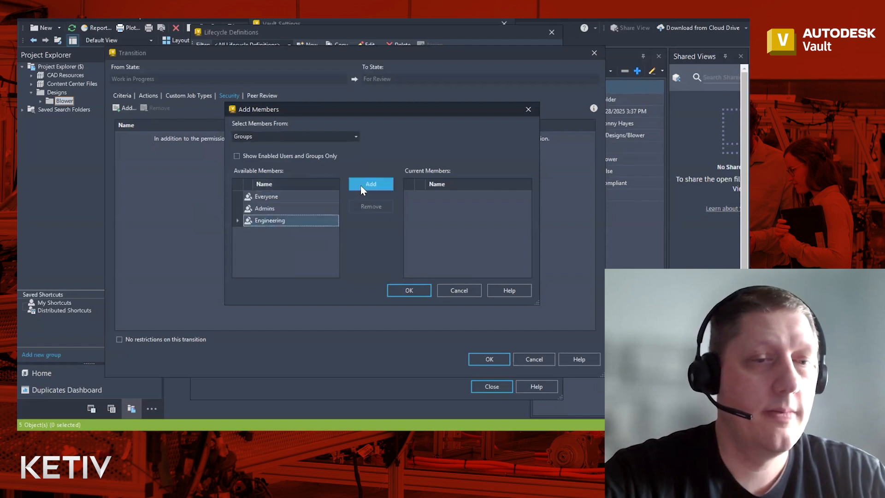
left_click(361, 185)
left_click(398, 292)
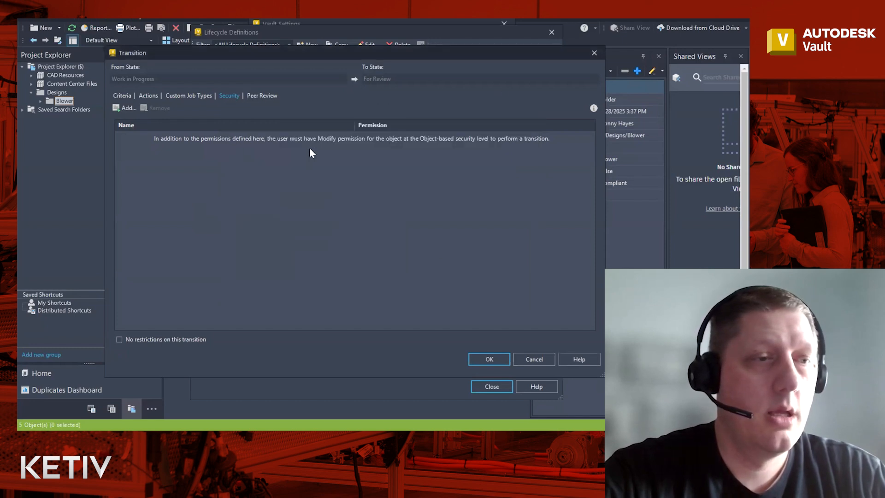
Set the Engineering group's permission for the transition to Allow
left_click(482, 139)
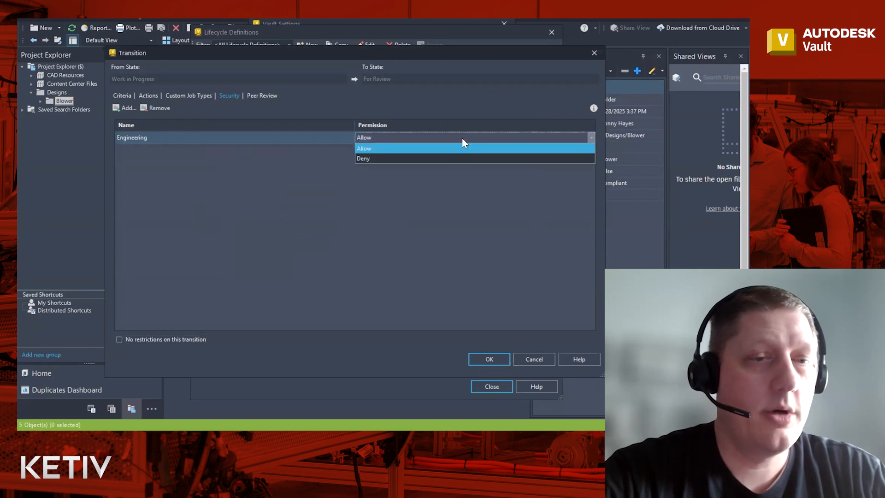
left_click(455, 137)
left_click(455, 137)
left_click(445, 147)
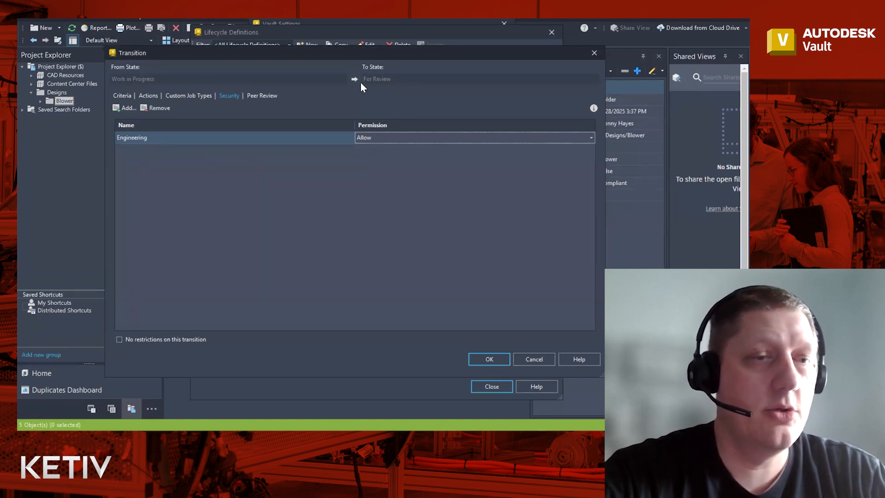
Try Deny as the Engineering group's transition permission, and set it back to Allow
left_click(397, 137)
left_click(395, 158)
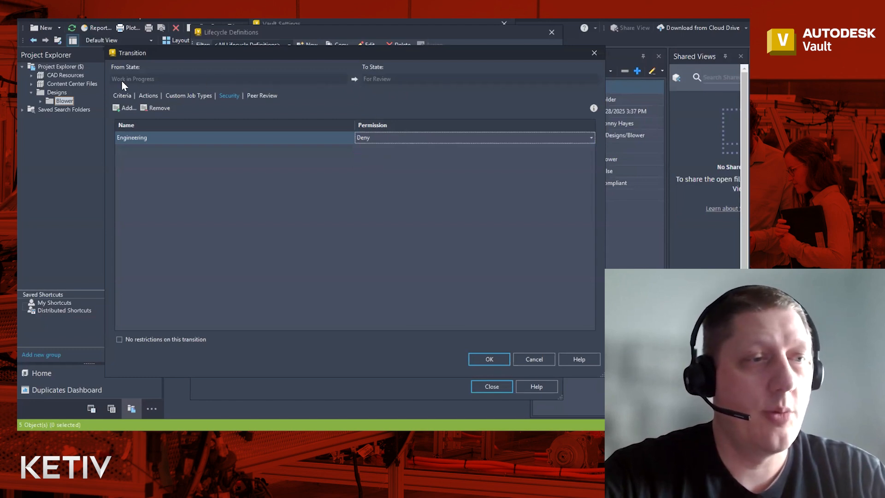
left_click(389, 138)
left_click(387, 145)
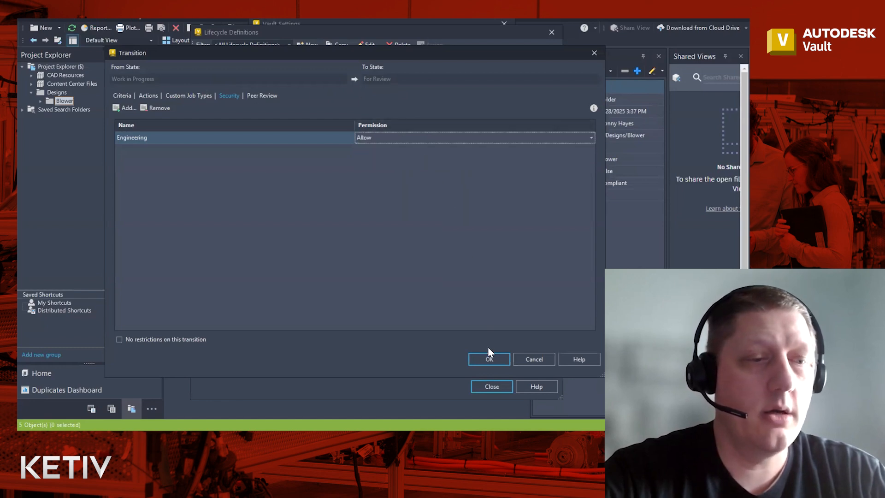
Save the transition and the lifecycle definition, and close the lifecycle definitions and vault settings
left_click(491, 359)
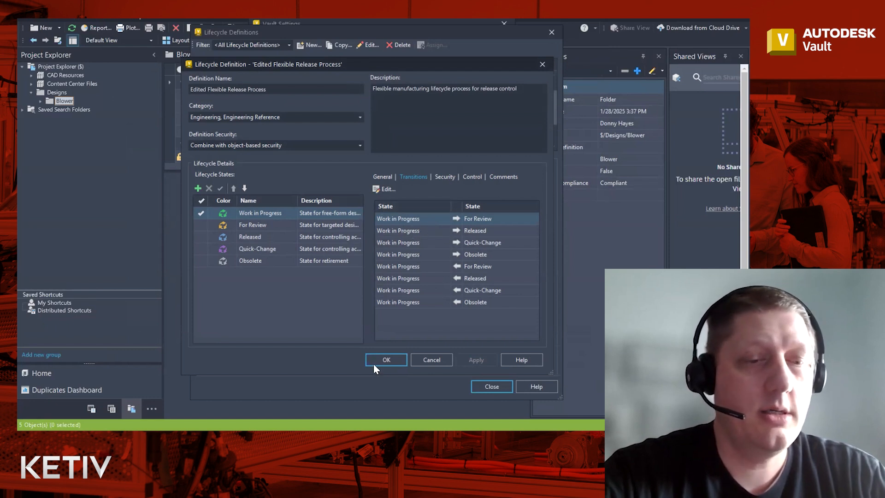
left_click(387, 361)
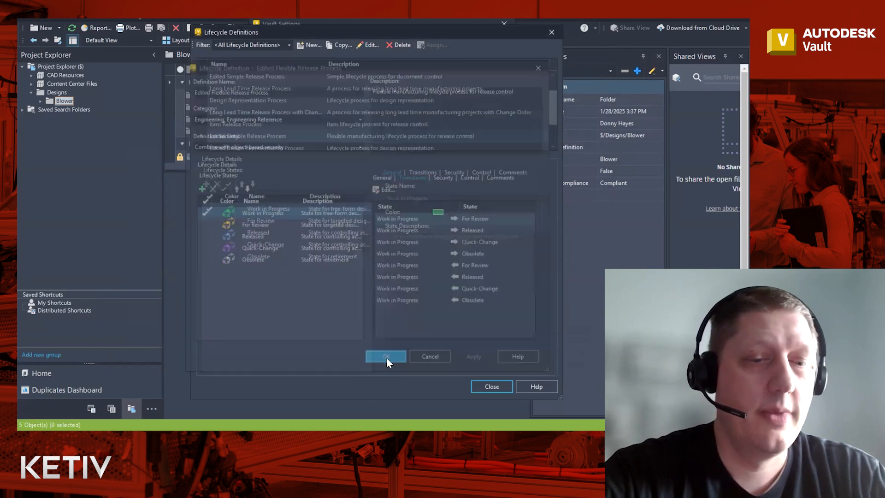
left_click(492, 386)
left_click(434, 383)
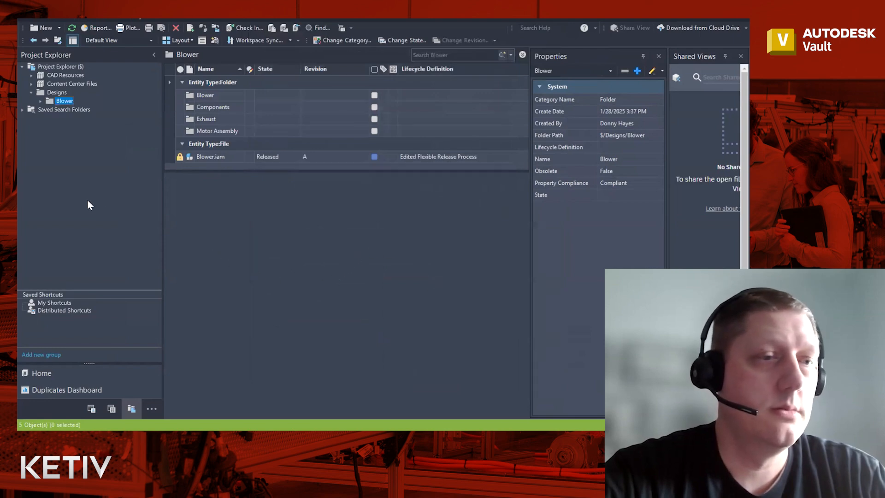